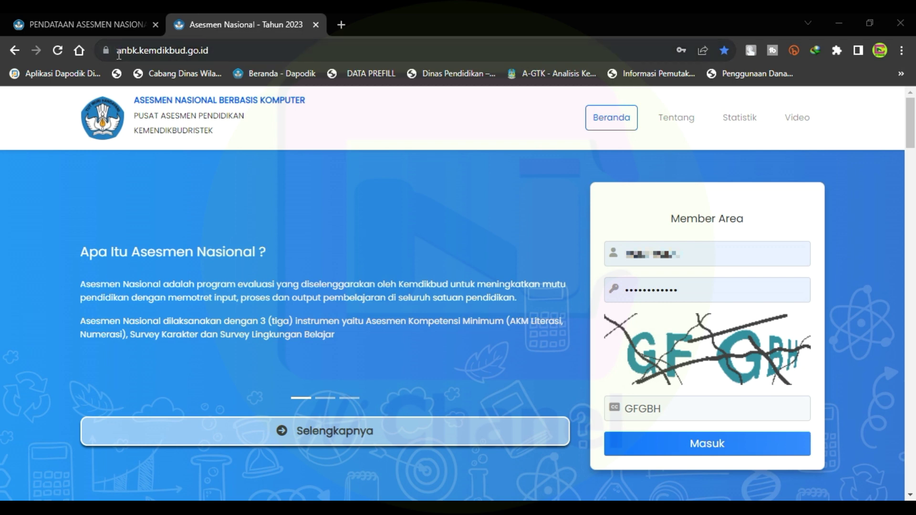
# Step: Log in to the ANBK member area with the credentials and captcha already filled in
pyautogui.click(204, 50)
pyautogui.click(127, 50)
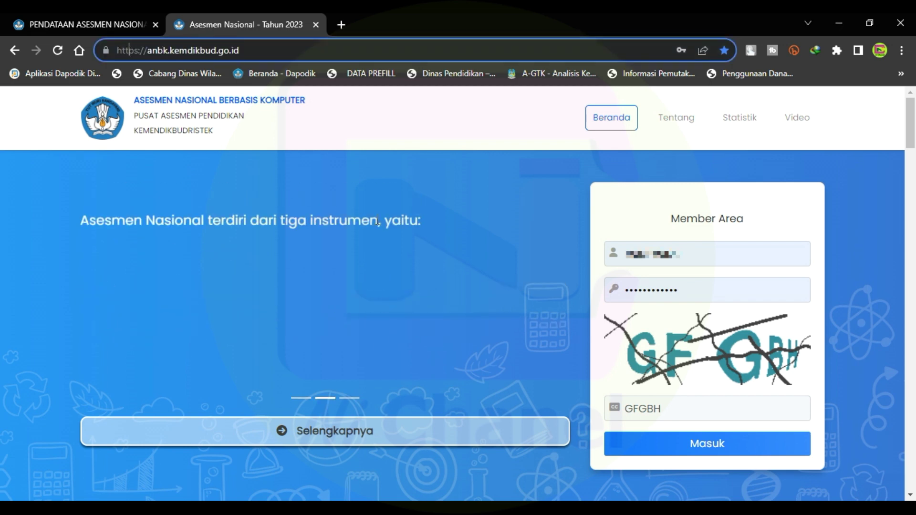
pyautogui.click(225, 147)
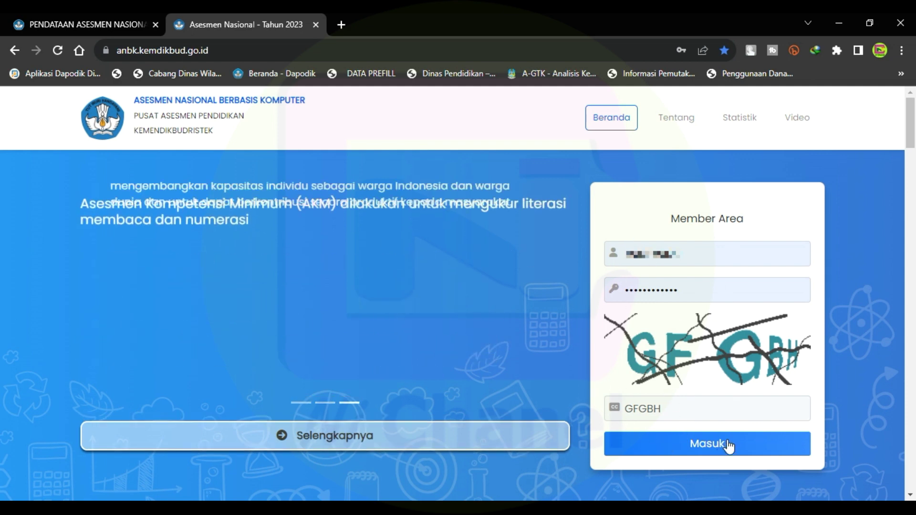
pyautogui.click(677, 448)
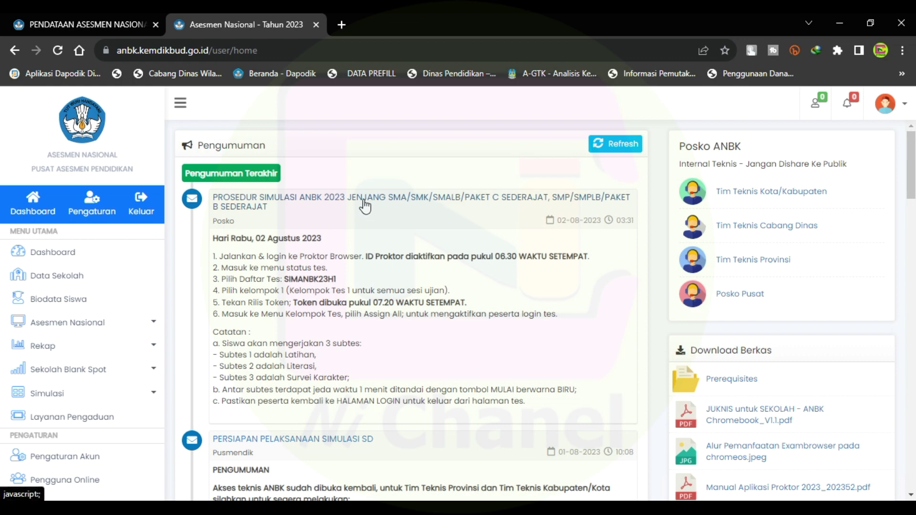
# Step: Open the school data (Data Sekolah), try Menumpang as the implementation status and set it back to Mandiri
pyautogui.scroll(-5, 350, 218)
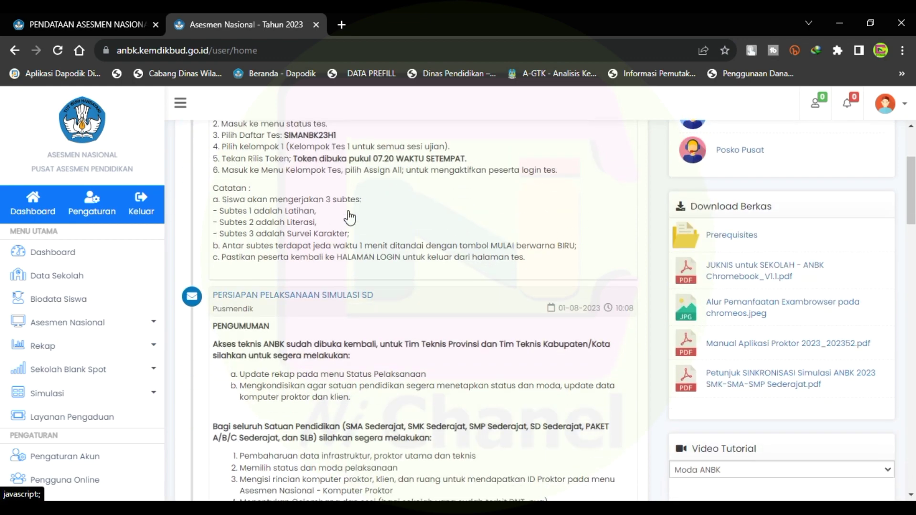
pyautogui.scroll(1, 343, 209)
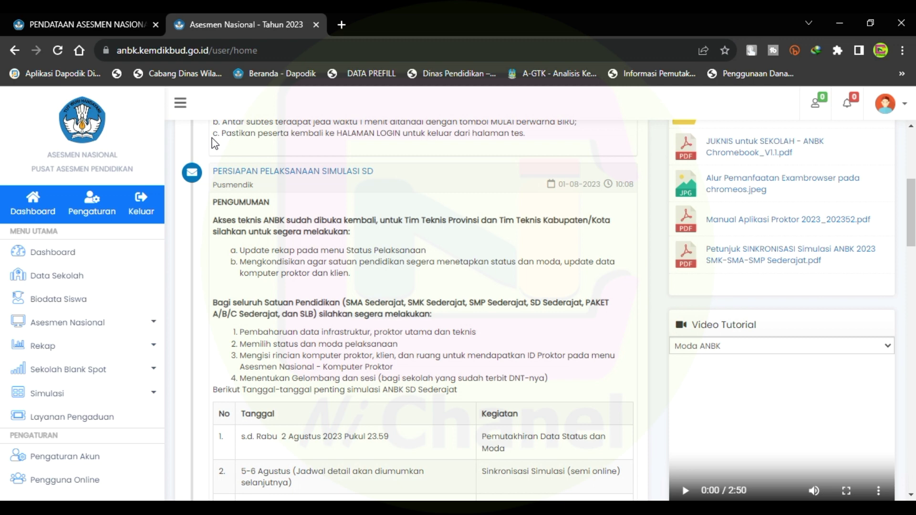
pyautogui.click(67, 277)
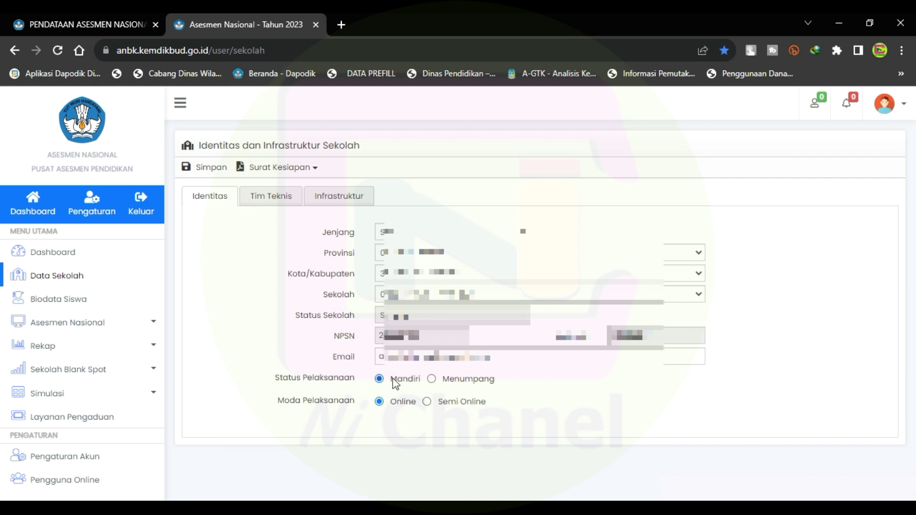
pyautogui.click(431, 379)
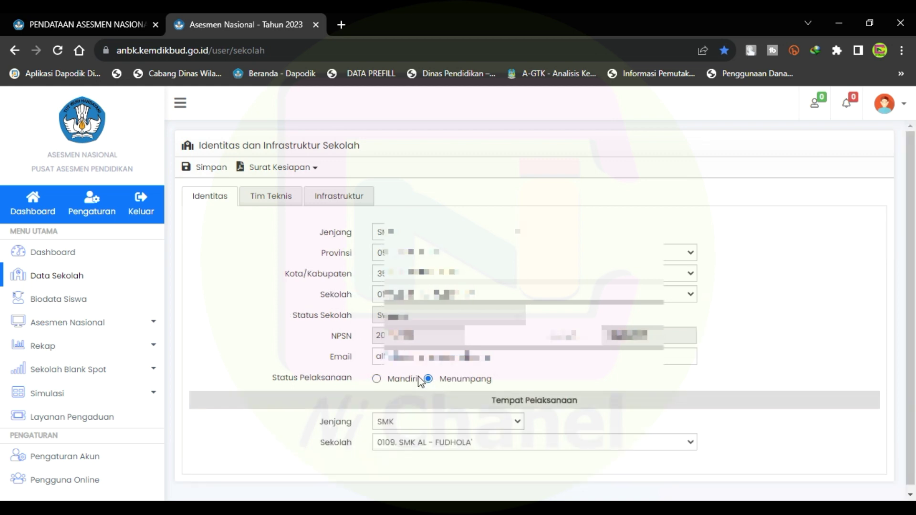
pyautogui.click(377, 379)
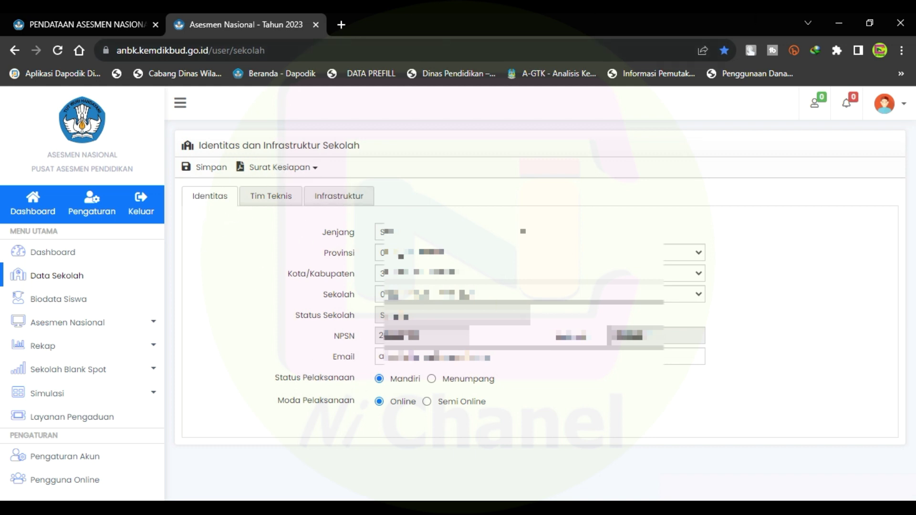
# Step: Review the technical team details and the infrastructure fields for computers, clients, switches and access points
pyautogui.click(268, 198)
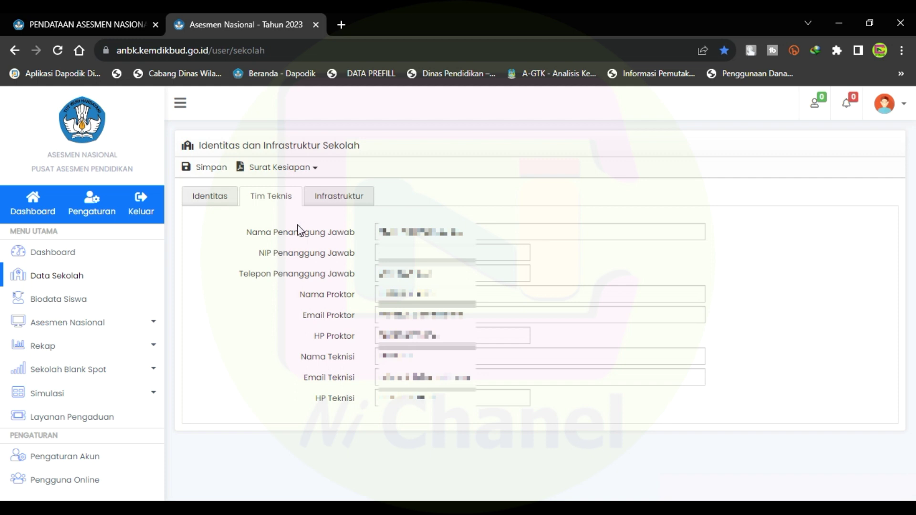
pyautogui.click(318, 204)
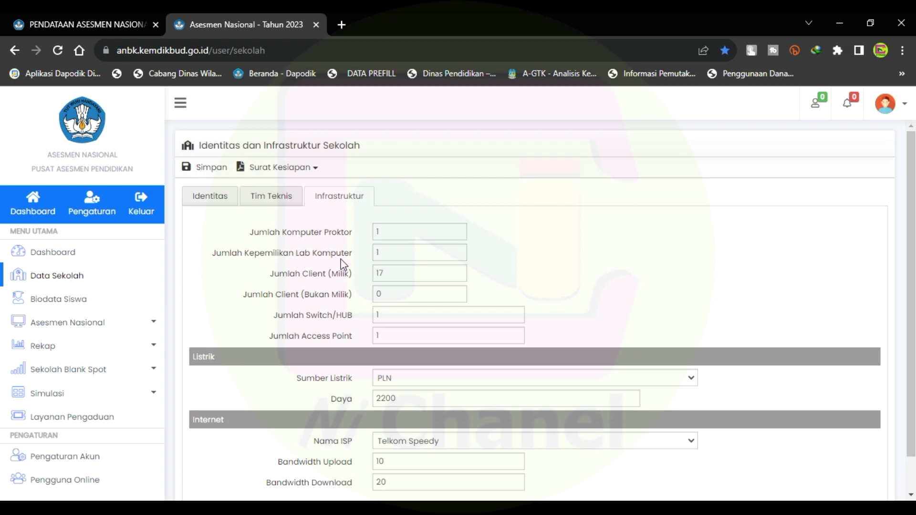
pyautogui.click(388, 254)
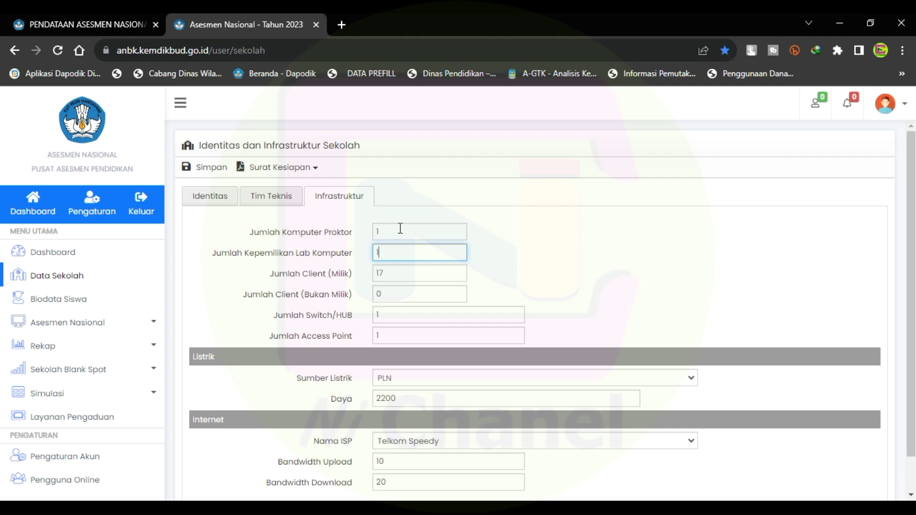
pyautogui.scroll(-1, 400, 228)
pyautogui.click(392, 237)
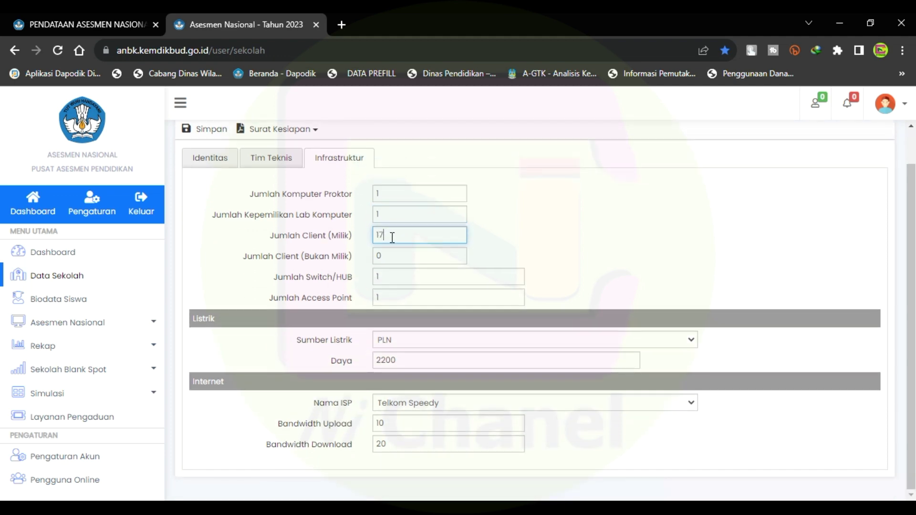
pyautogui.click(386, 257)
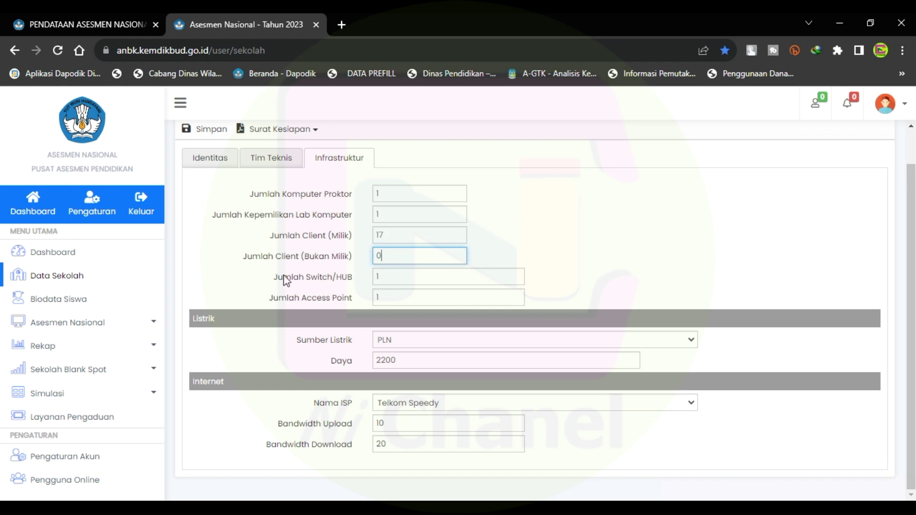
pyautogui.click(386, 278)
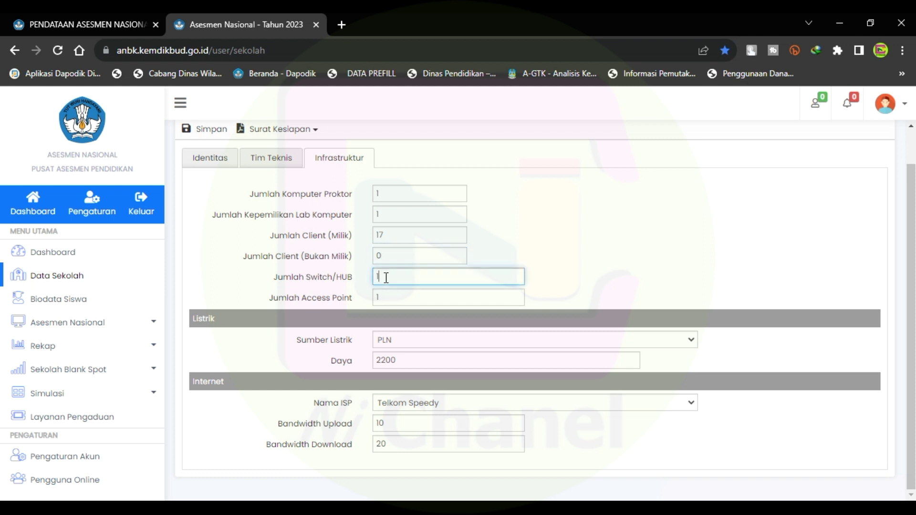
pyautogui.click(382, 297)
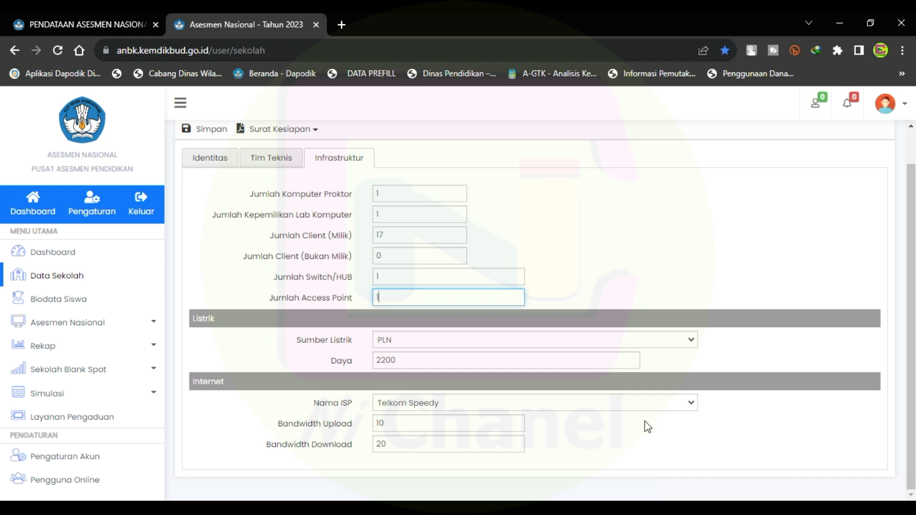
# Step: Review the available internet provider options and the download bandwidth field in the infrastructure data
pyautogui.click(418, 410)
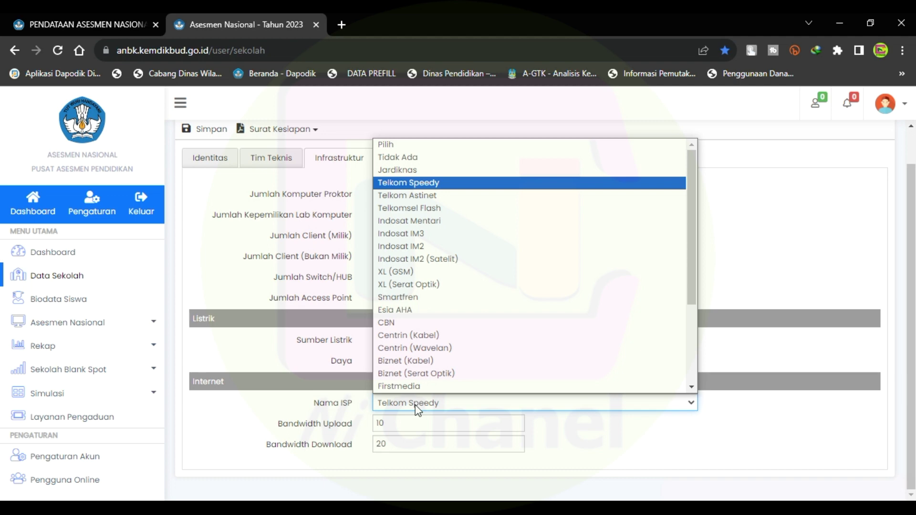
pyautogui.click(418, 410)
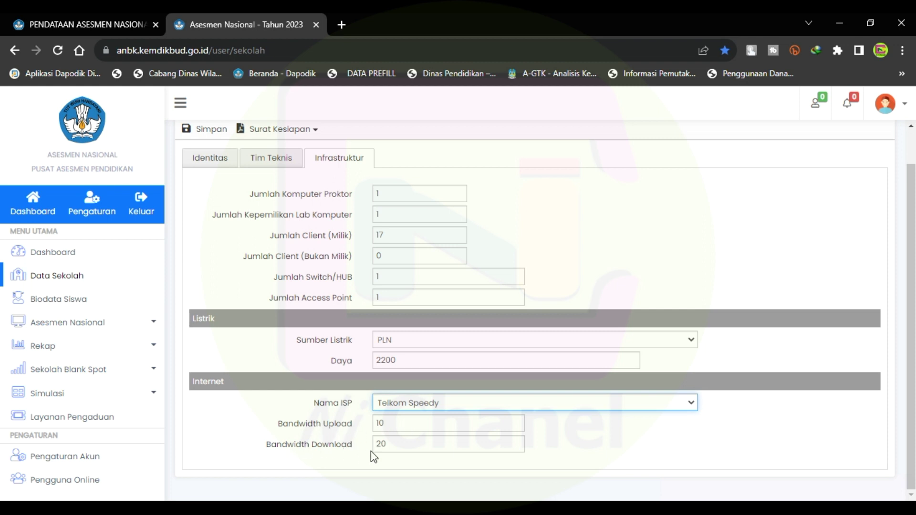
pyautogui.click(406, 446)
pyautogui.click(338, 316)
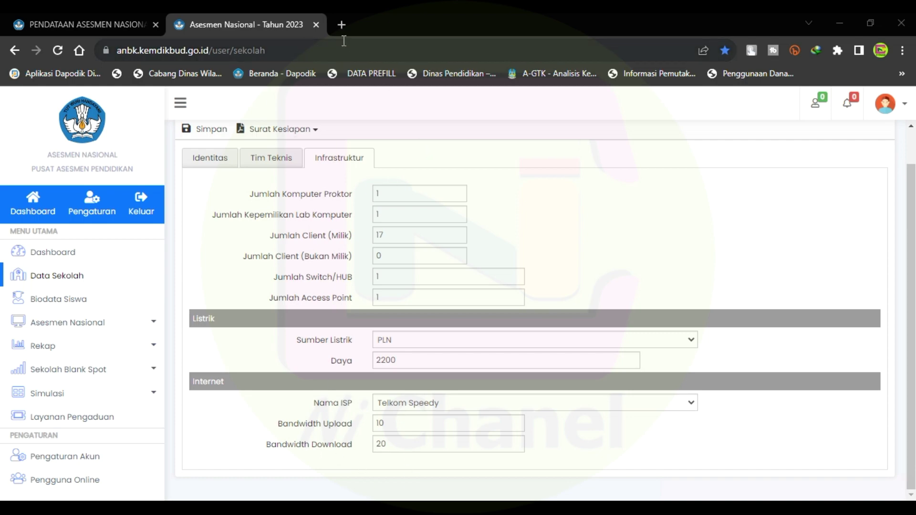
# Step: Search Google for speedtest in a new browser tab and run its internet speed test
pyautogui.click(341, 24)
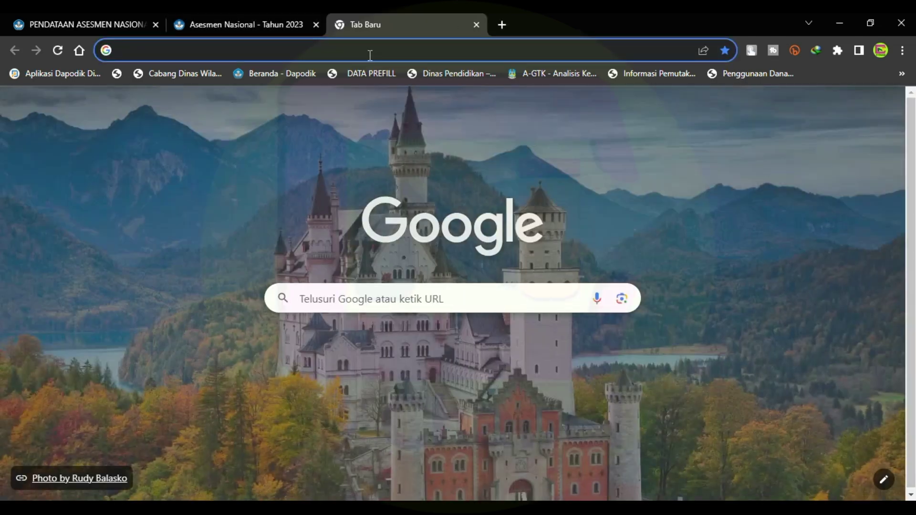
pyautogui.write('sped')
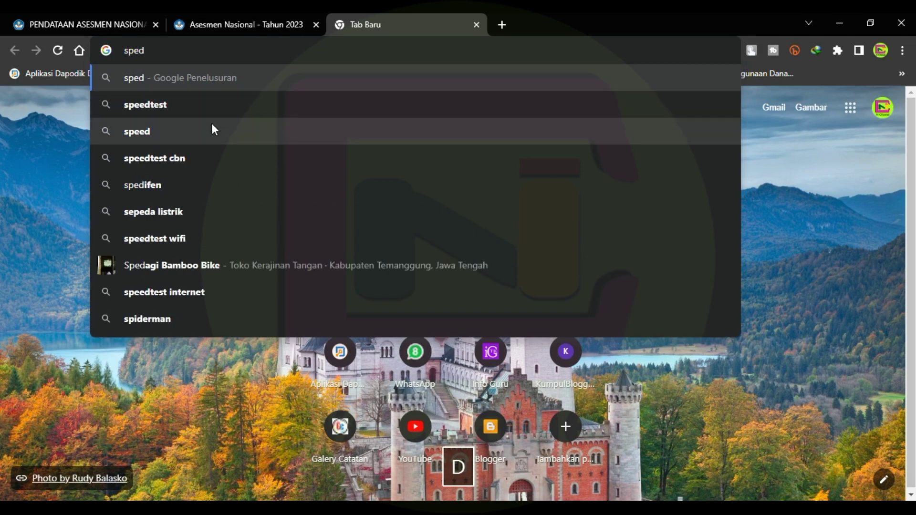
pyautogui.click(211, 112)
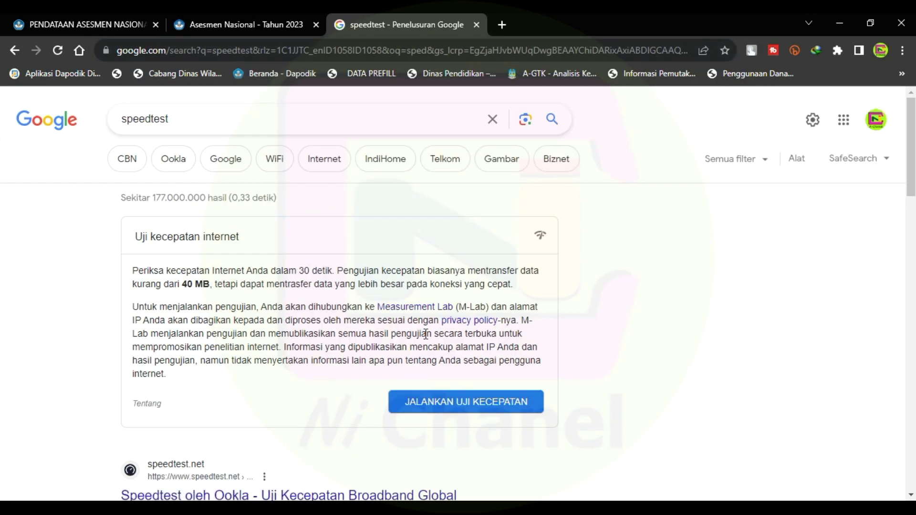
pyautogui.click(472, 409)
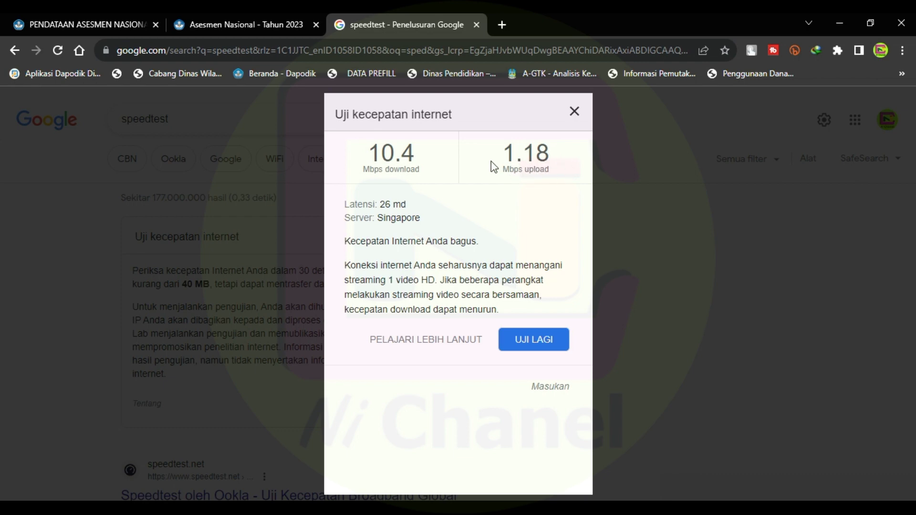
# Step: Compare the speed test's upload and download results with the bandwidth fields in the school's infrastructure data
pyautogui.click(221, 22)
pyautogui.click(392, 423)
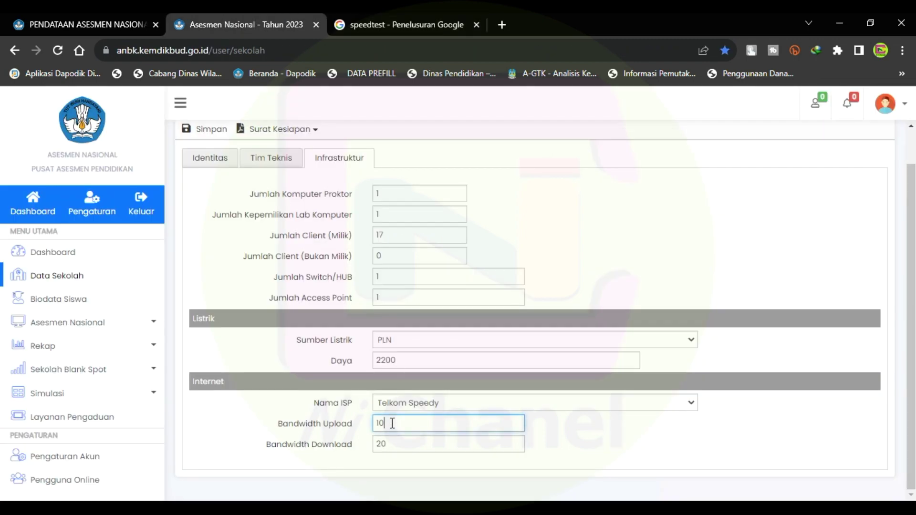
pyautogui.click(397, 25)
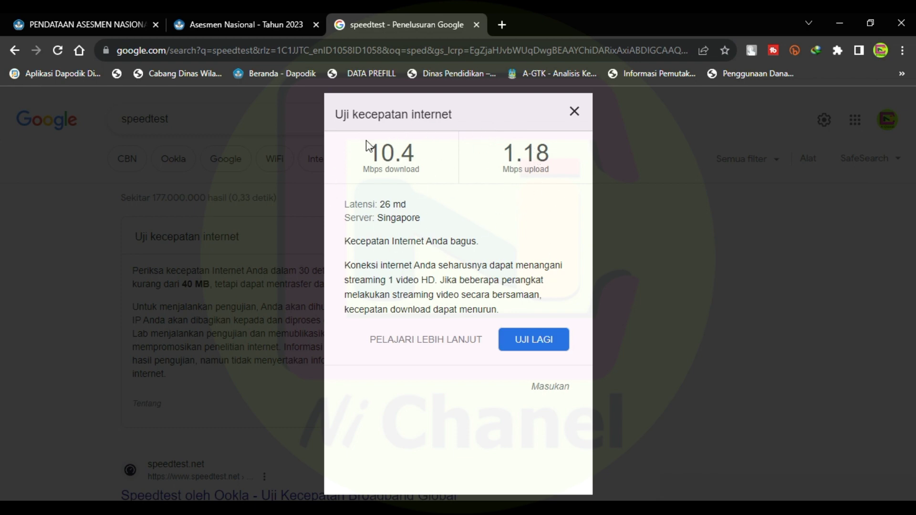
pyautogui.hotkey('ctrl', 'shift', 'Tab')
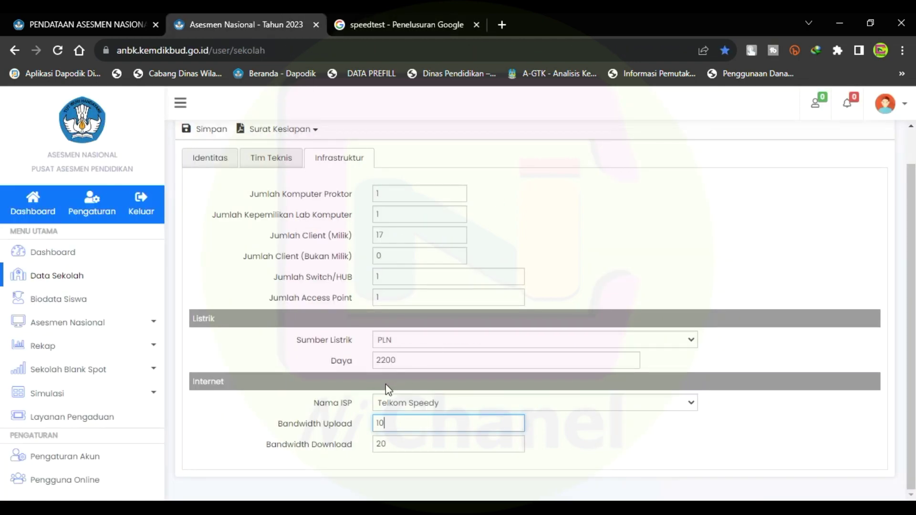
# Step: Check the upload and download bandwidth fields and save the school's infrastructure data
pyautogui.click(397, 429)
pyautogui.click(398, 444)
pyautogui.click(398, 426)
pyautogui.click(210, 129)
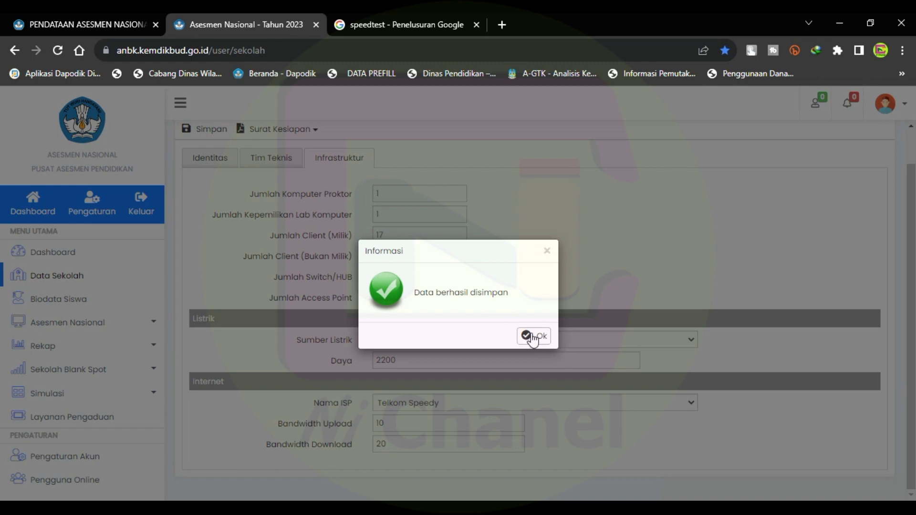
pyautogui.click(531, 336)
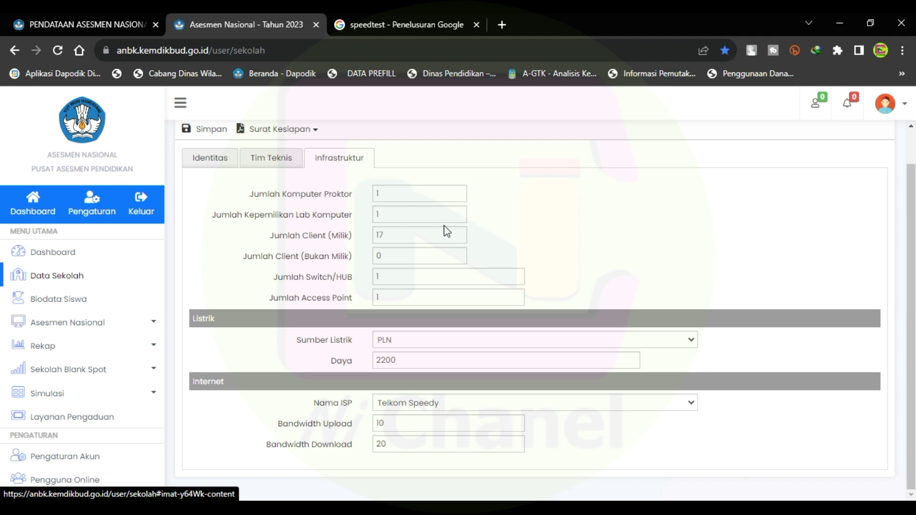
# Step: Open the printable version of the school's readiness letter (Surat Kesiapan)
pyautogui.click(315, 136)
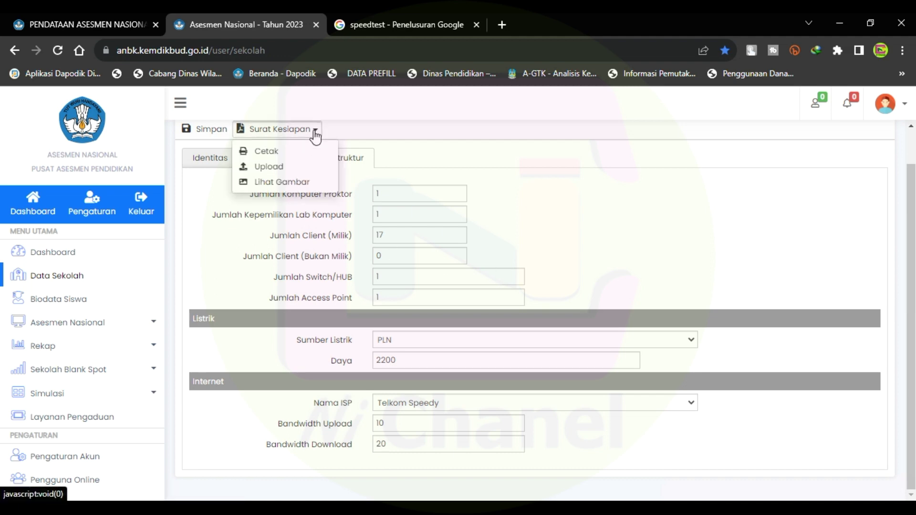
pyautogui.click(267, 152)
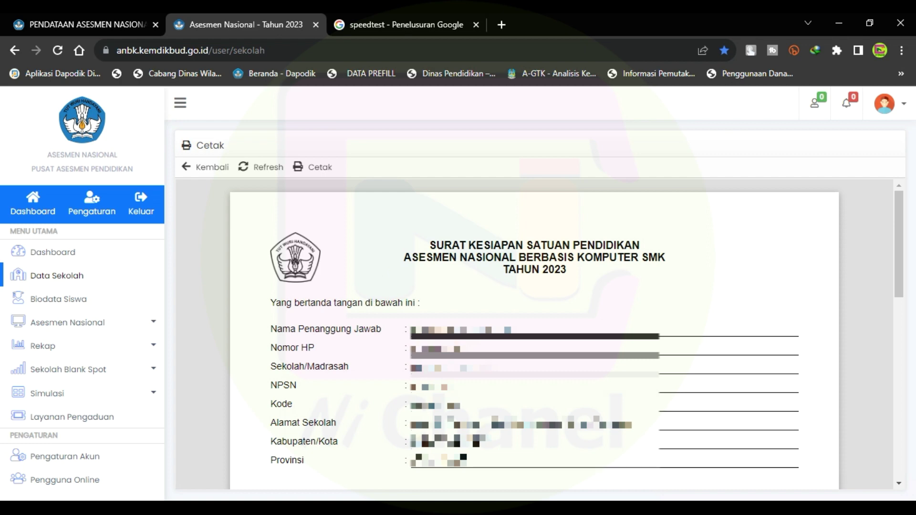
# Step: Try to print the readiness letter, choosing EPSON L120 Series as the destination instead of saving as PDF
pyautogui.click(315, 167)
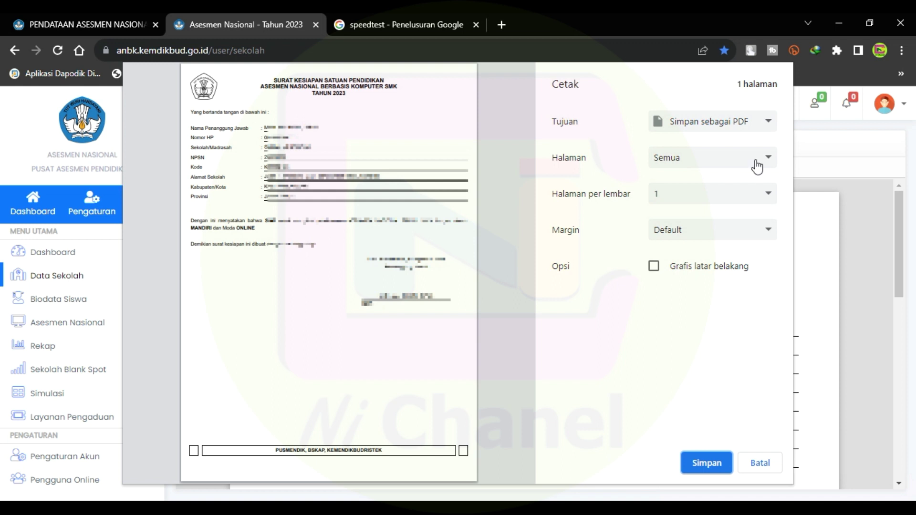
pyautogui.click(766, 123)
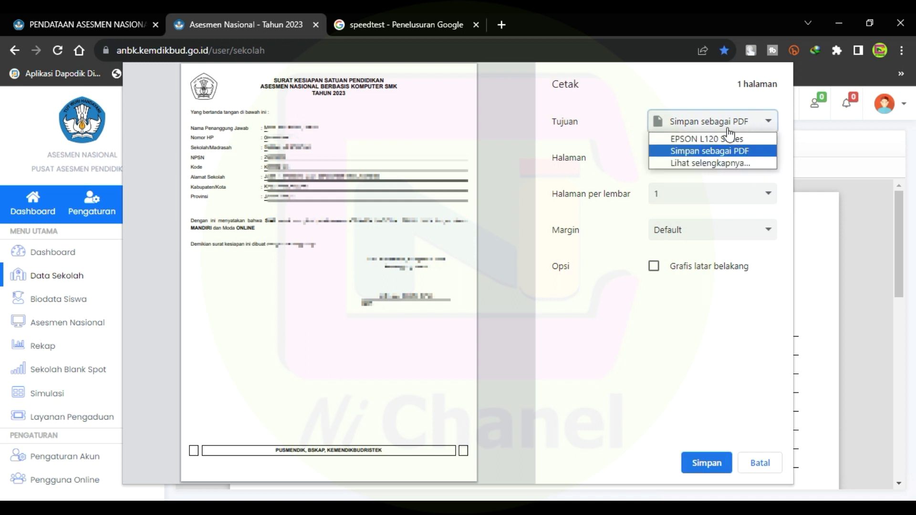
pyautogui.click(689, 151)
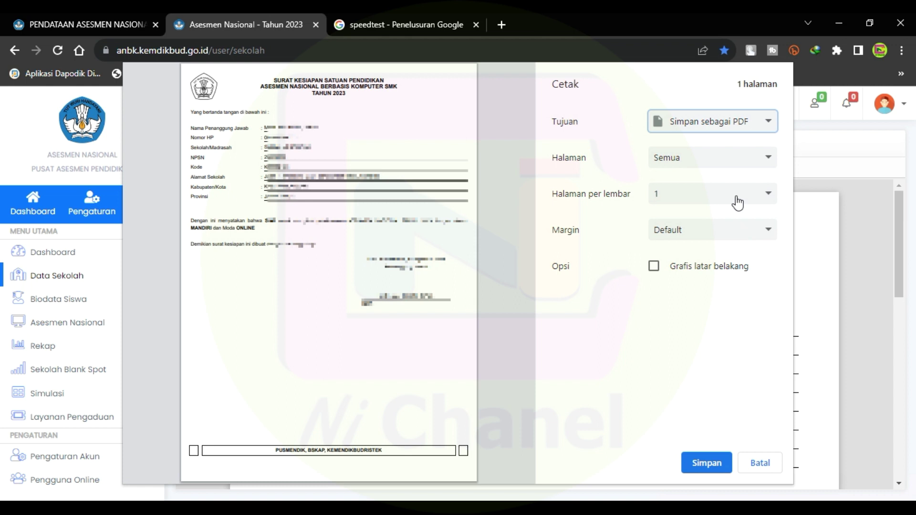
pyautogui.click(728, 126)
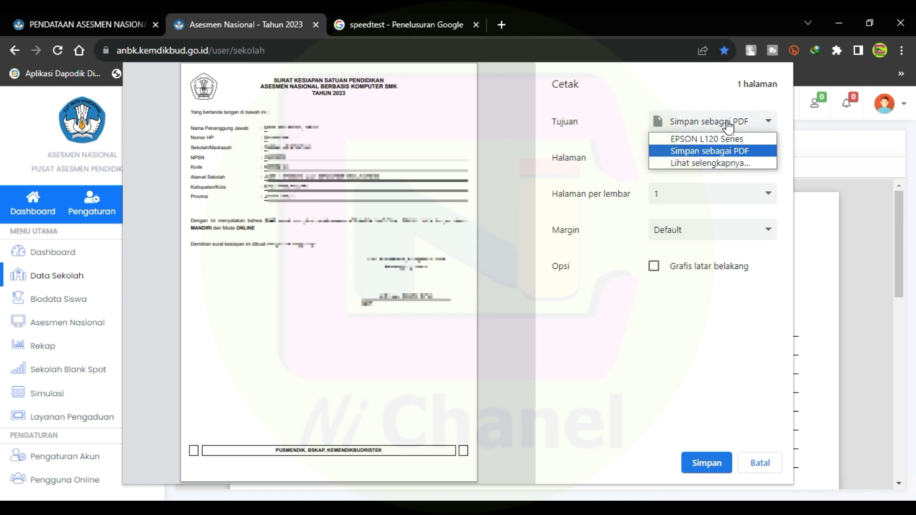
pyautogui.click(704, 141)
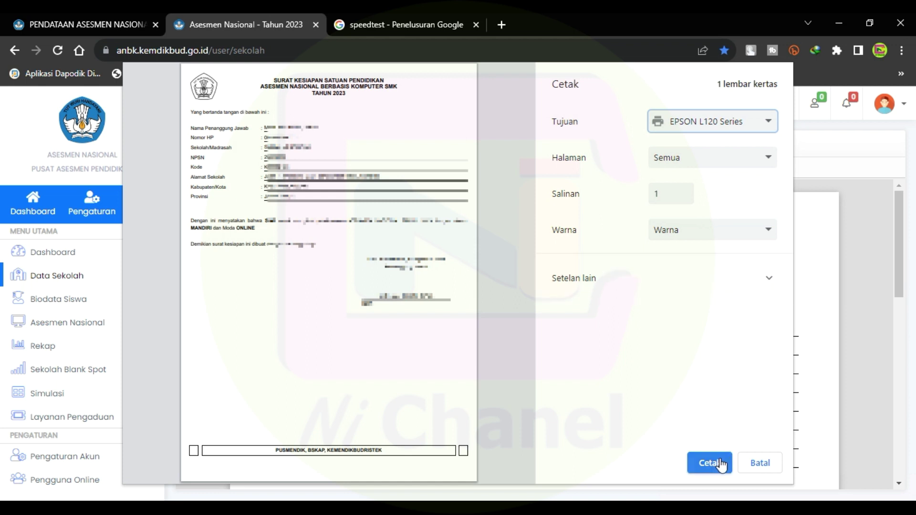
pyautogui.click(767, 469)
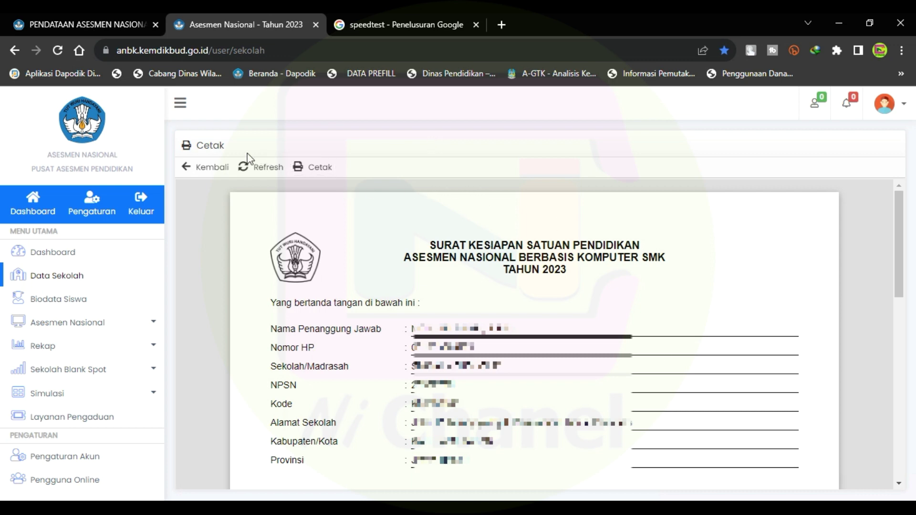
# Step: Leave the print preview and check the upload form and file chooser for the scanned readiness letter without selecting a file
pyautogui.click(189, 169)
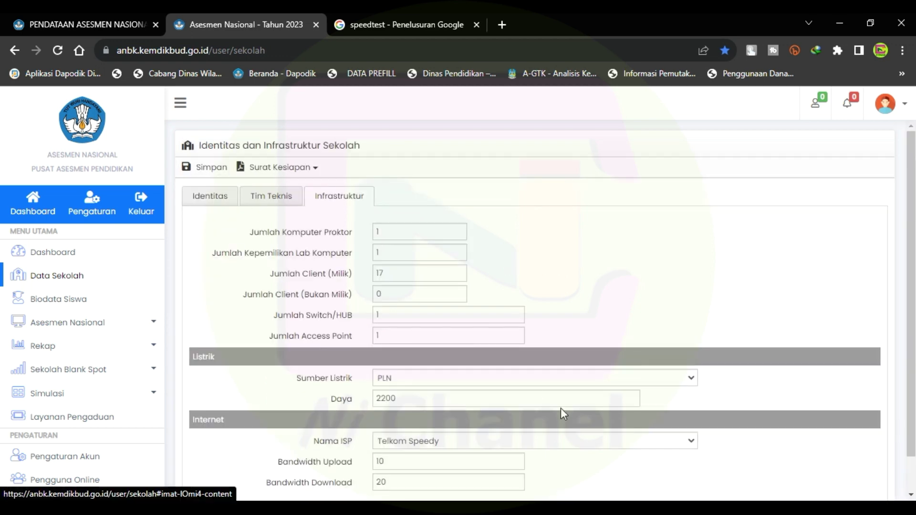
pyautogui.click(311, 175)
pyautogui.click(269, 205)
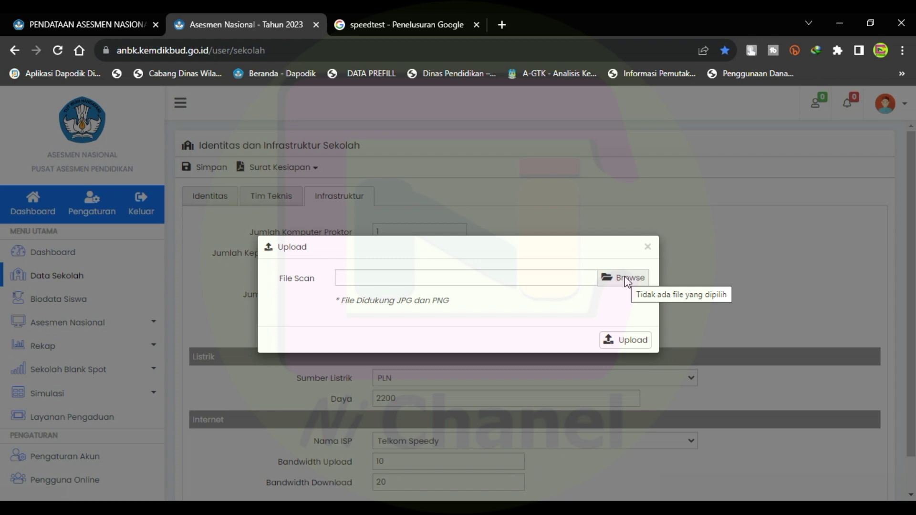
pyautogui.click(628, 282)
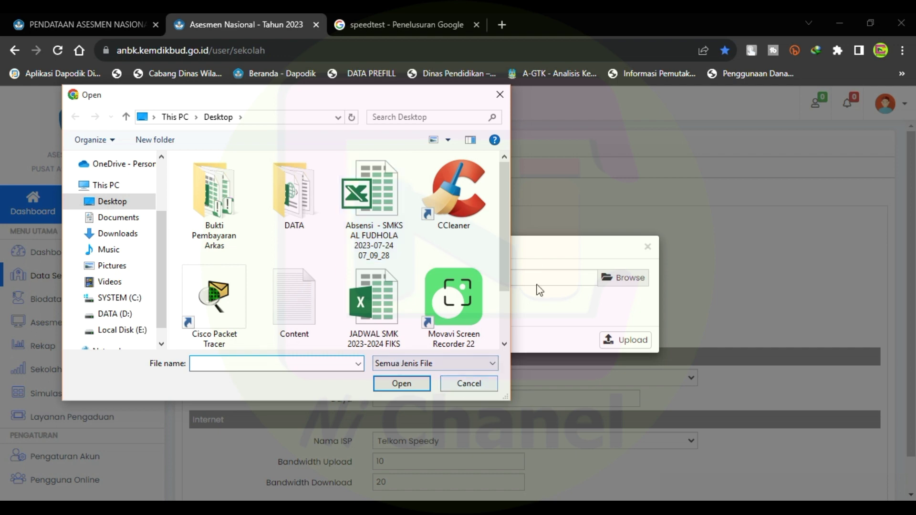
pyautogui.click(502, 93)
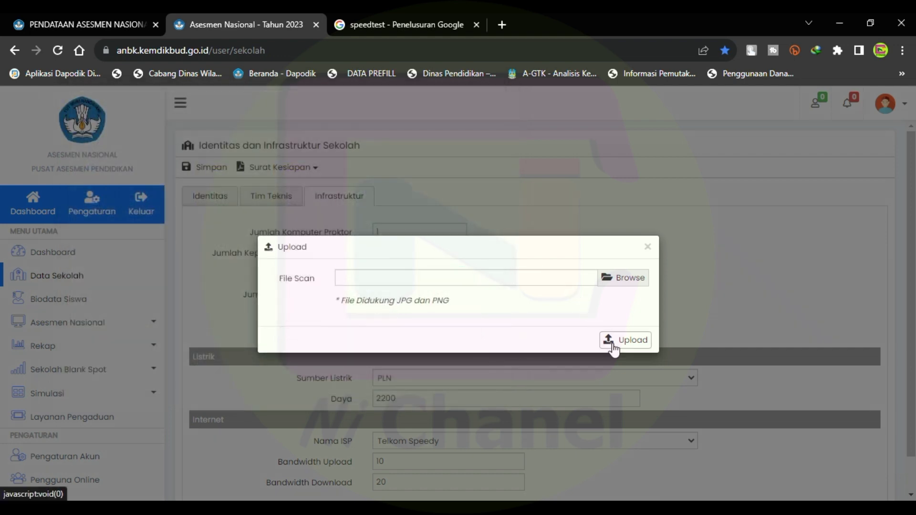
pyautogui.click(649, 248)
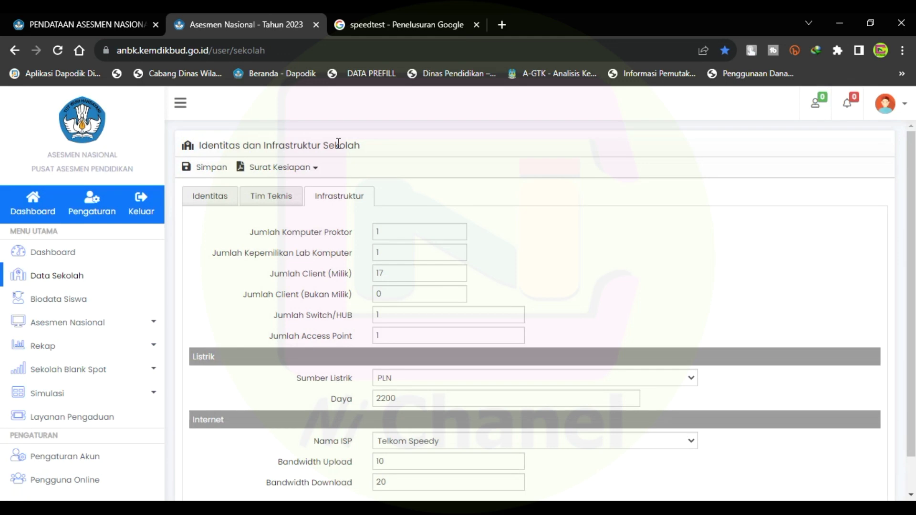
# Step: View the uploaded scan image of the readiness letter, reopening it if it is blank, and return to the school data
pyautogui.click(314, 177)
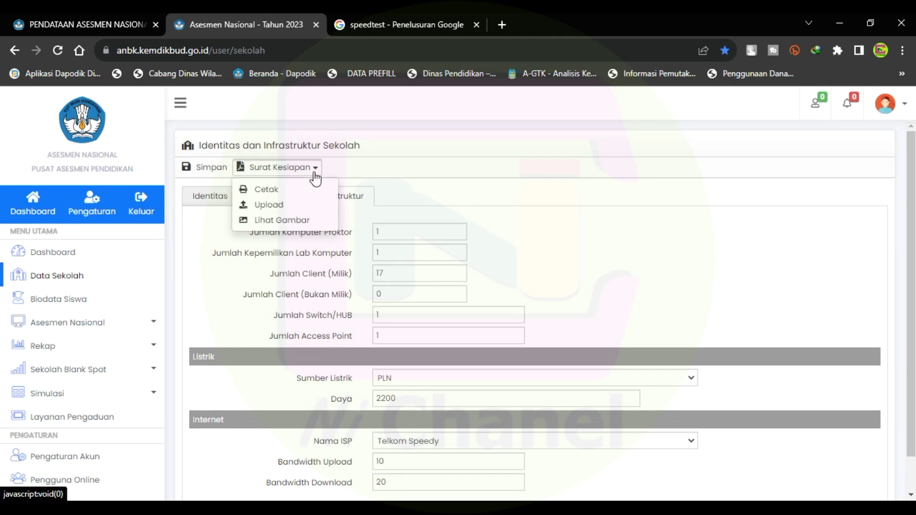
pyautogui.click(289, 220)
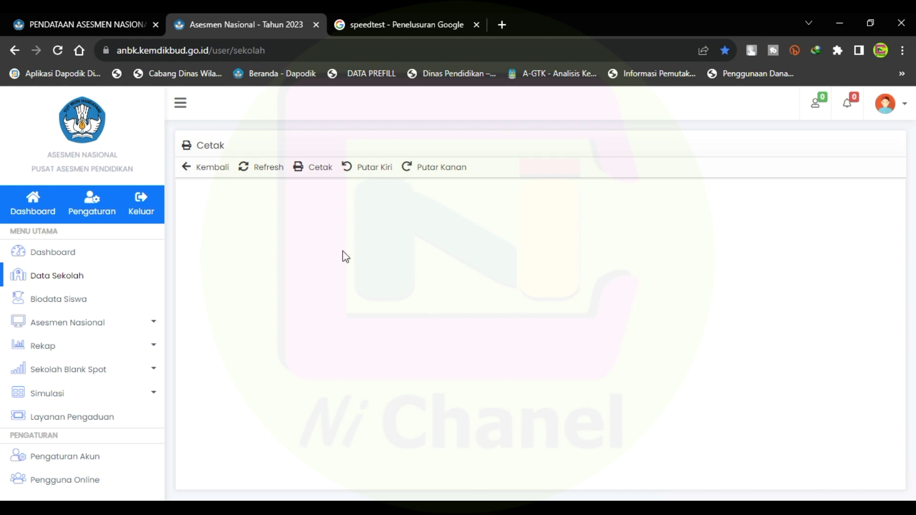
pyautogui.click(195, 173)
pyautogui.click(308, 174)
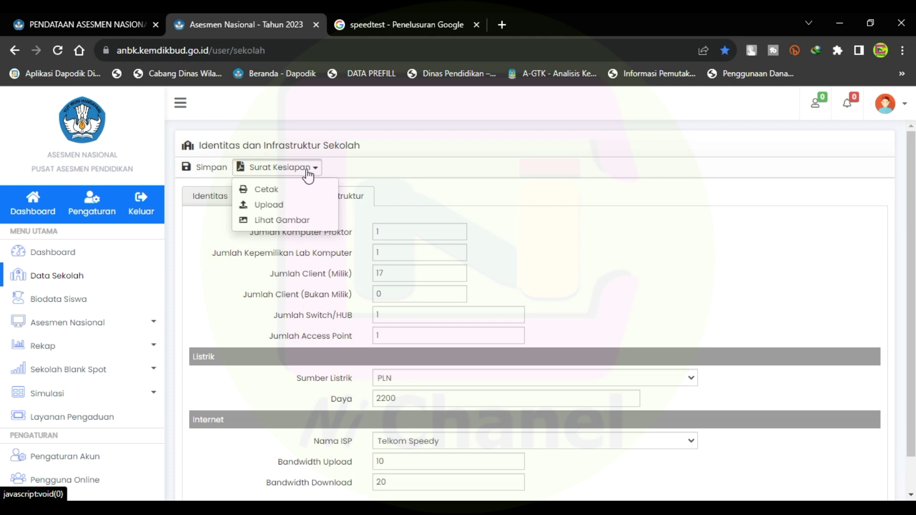
pyautogui.click(280, 220)
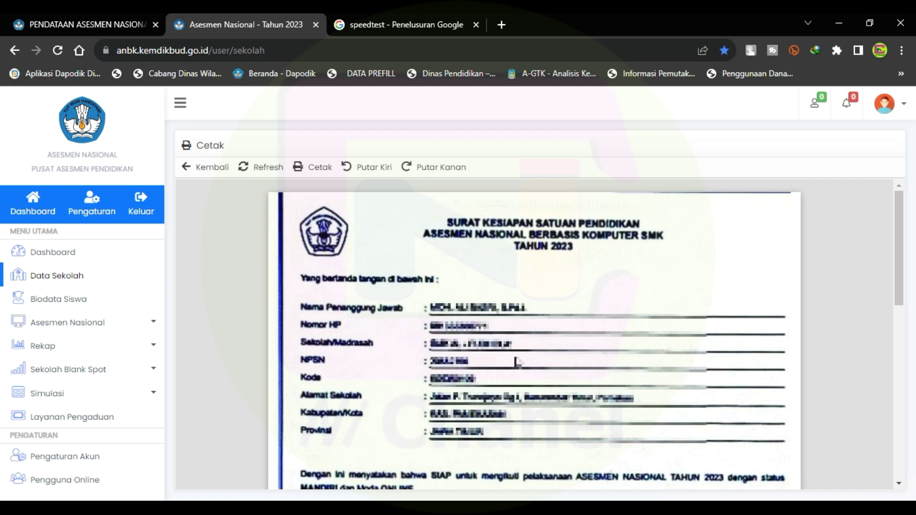
pyautogui.click(217, 169)
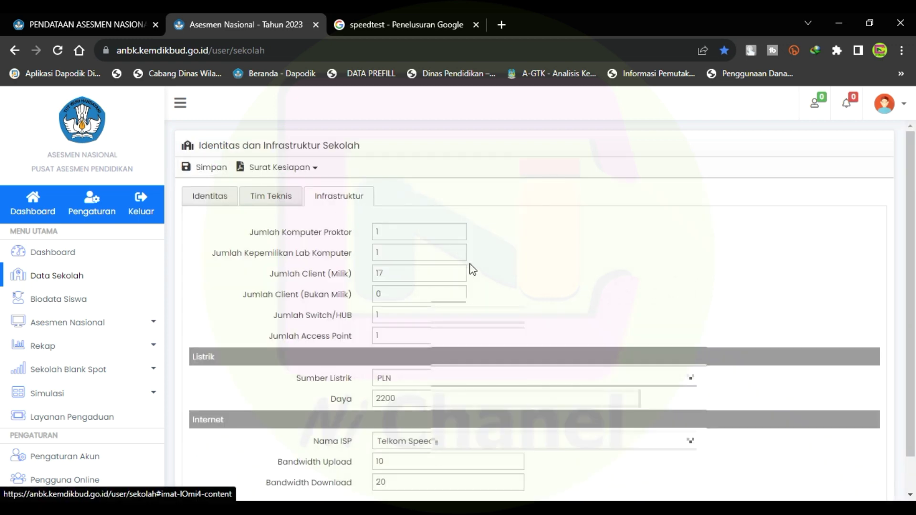
# Step: Review the school's technical team, infrastructure and identity sections once more
pyautogui.click(271, 196)
pyautogui.click(317, 200)
pyautogui.click(220, 200)
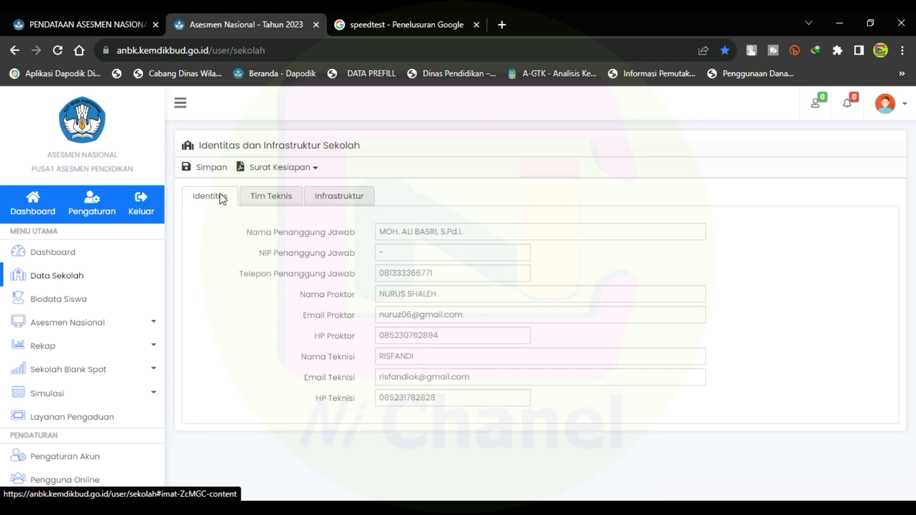
pyautogui.click(265, 197)
pyautogui.click(206, 198)
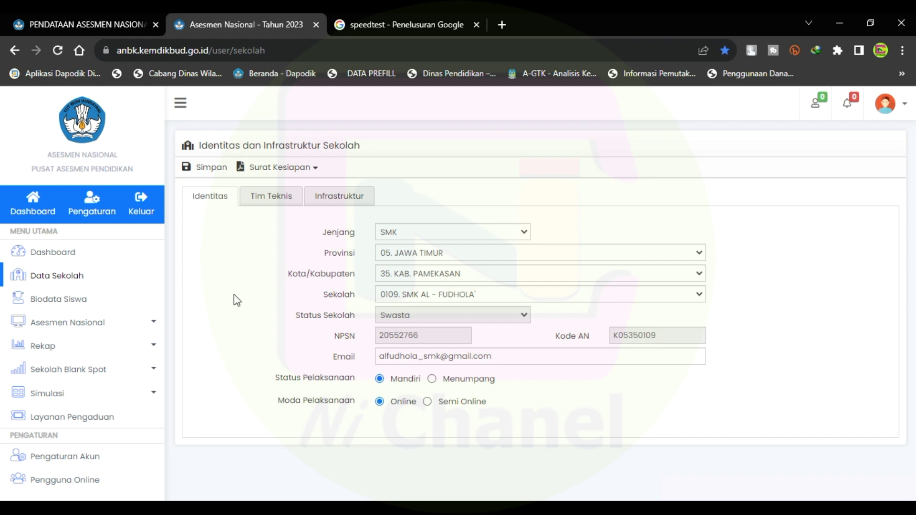
# Step: Check the student biodata page (Biodata Siswa) and return to the dashboard announcements
pyautogui.click(86, 307)
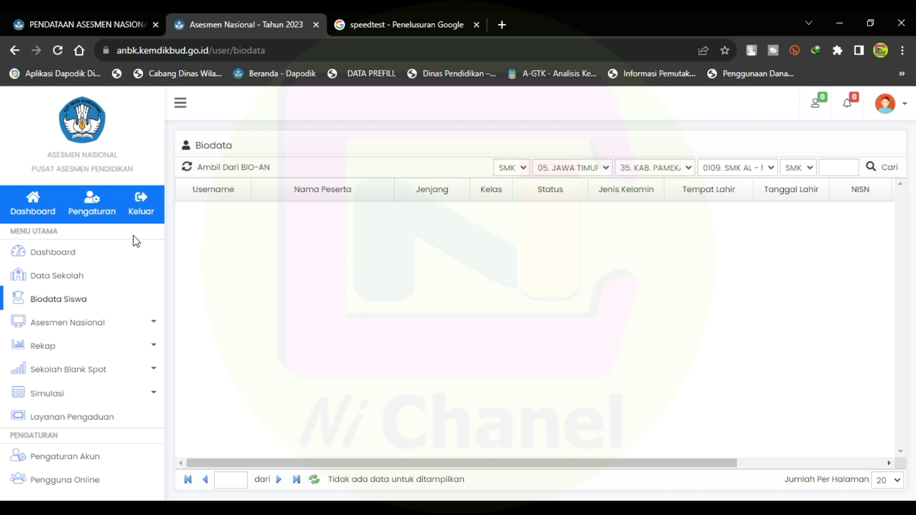
pyautogui.click(82, 260)
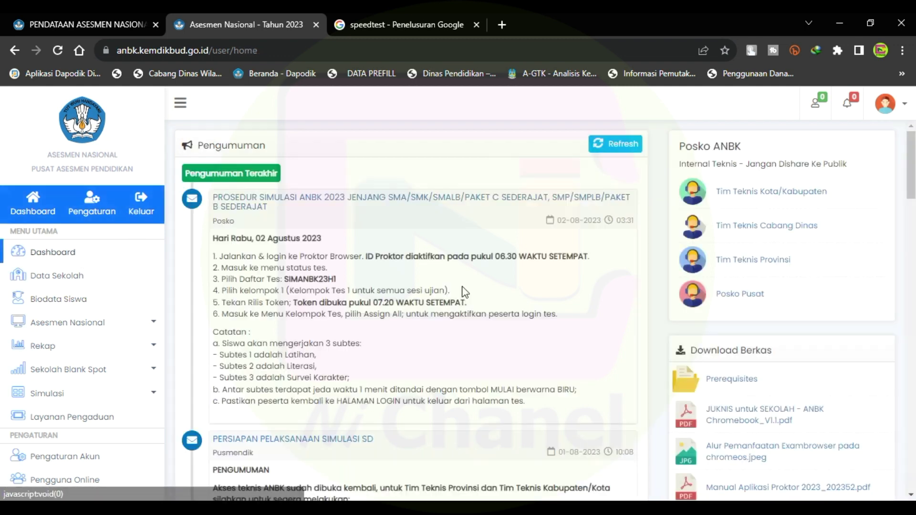